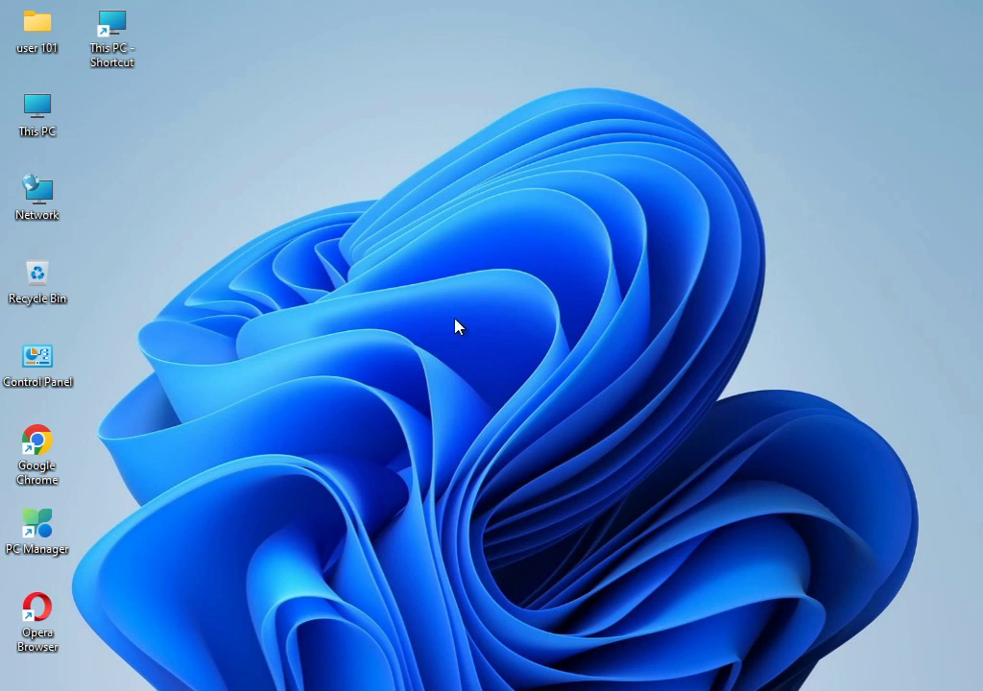
- Open the Start menu with the Windows key
key(super)
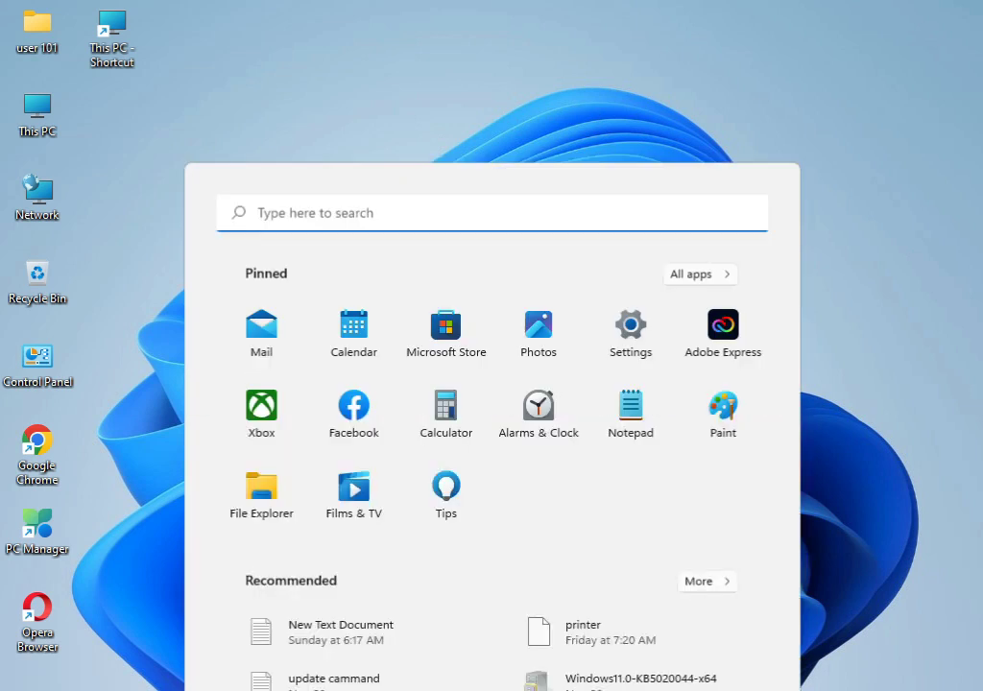
- Open Settings and go to System > Troubleshoot > Other troubleshooters
click(629, 204)
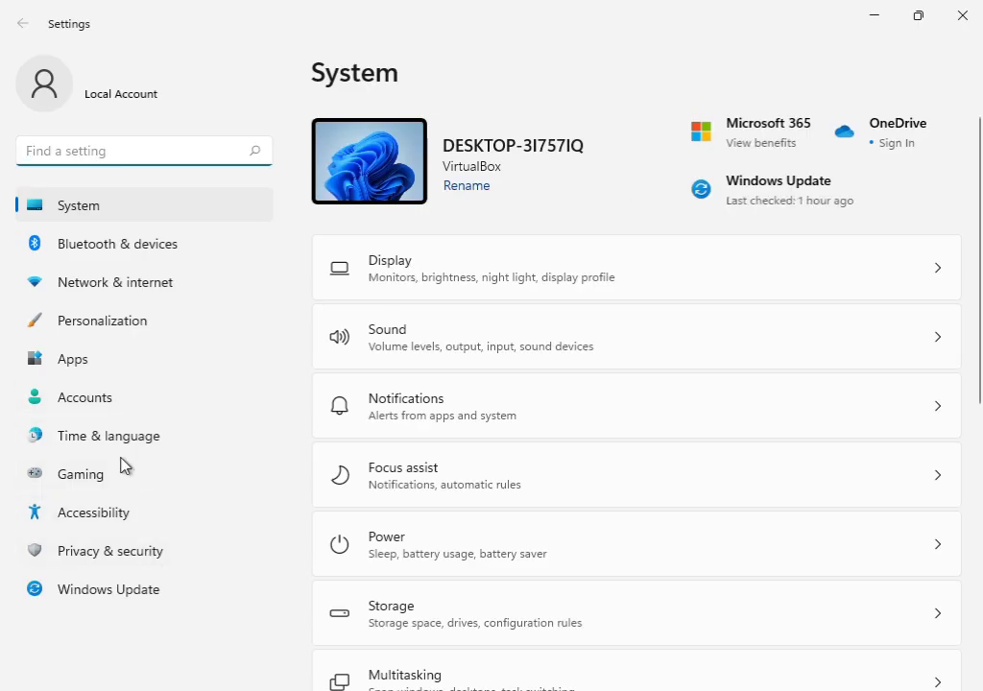
scroll(548, 514, down, 1)
scroll(551, 513, down, 3)
scroll(551, 514, down, 1)
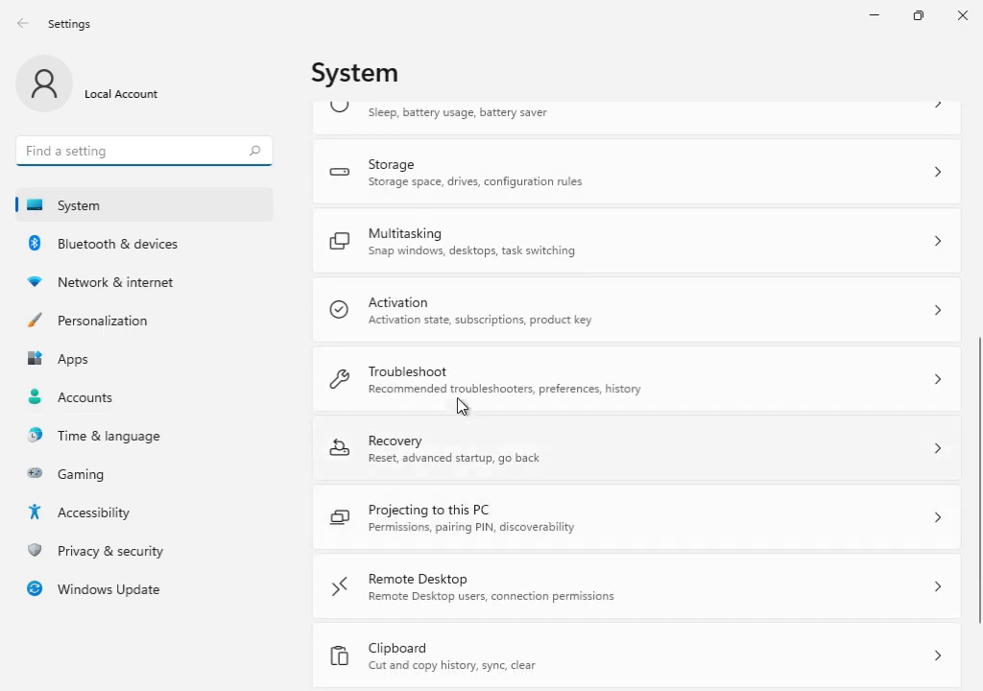
click(466, 390)
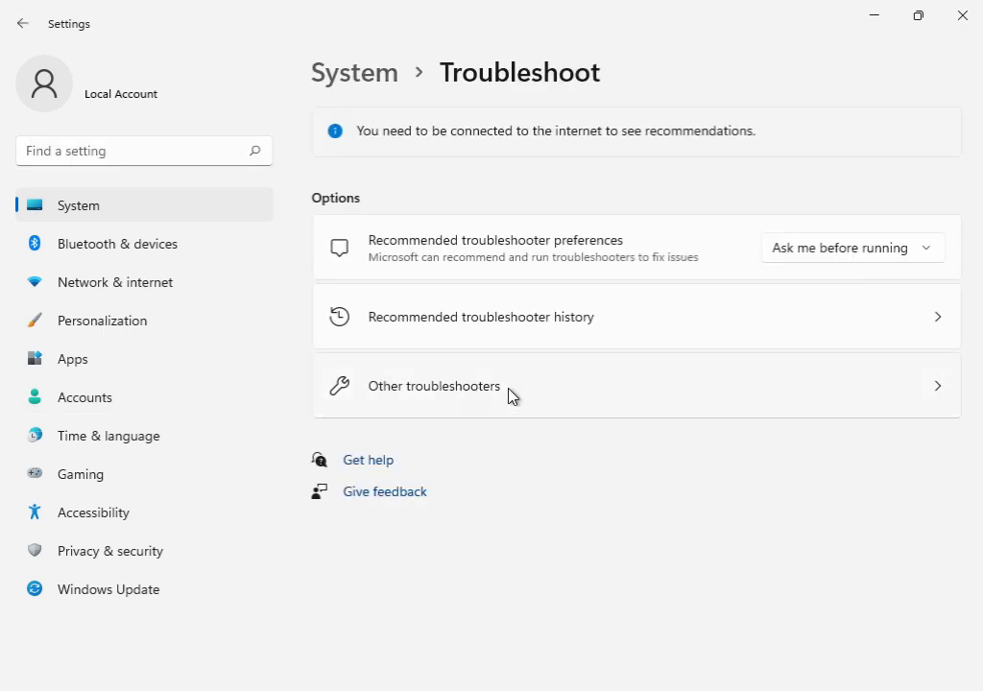
click(512, 396)
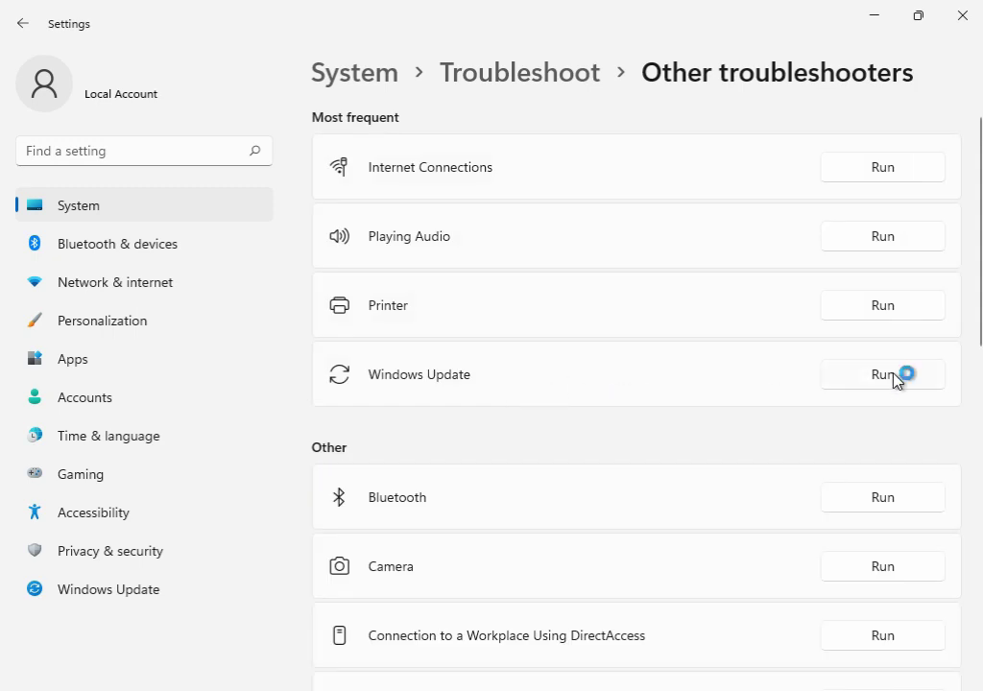
- Run the Windows Update troubleshooter and move its window higher on screen
click(891, 376)
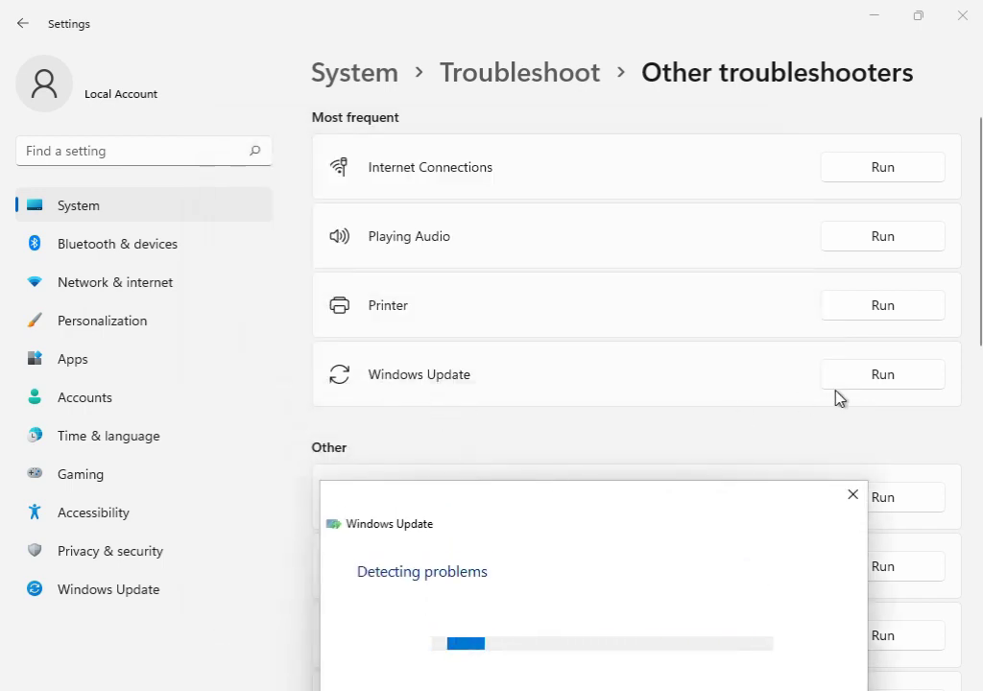
drag(639, 519, 607, 164)
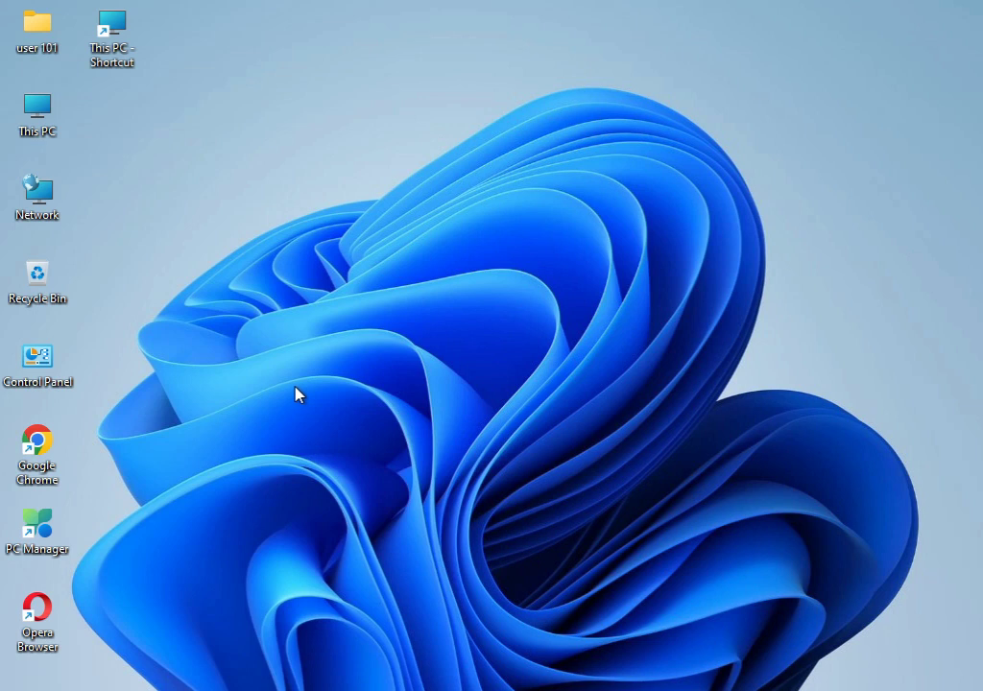
- Open the %temp% folder through Run and permanently delete all its items with Shift+Delete
key(super+r)
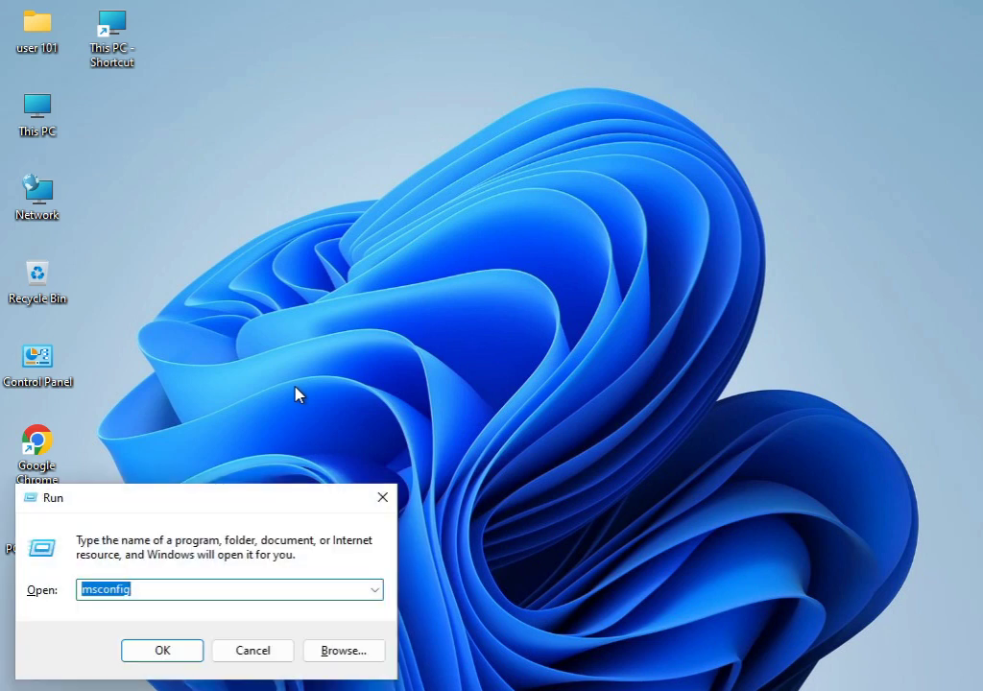
text(%temp%)
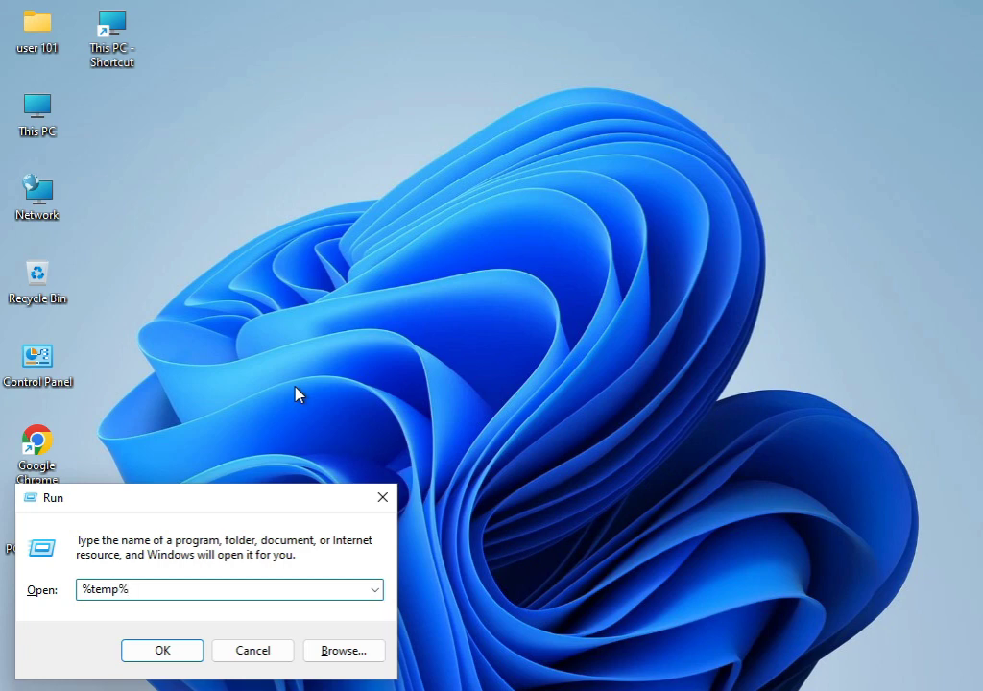
key(Return)
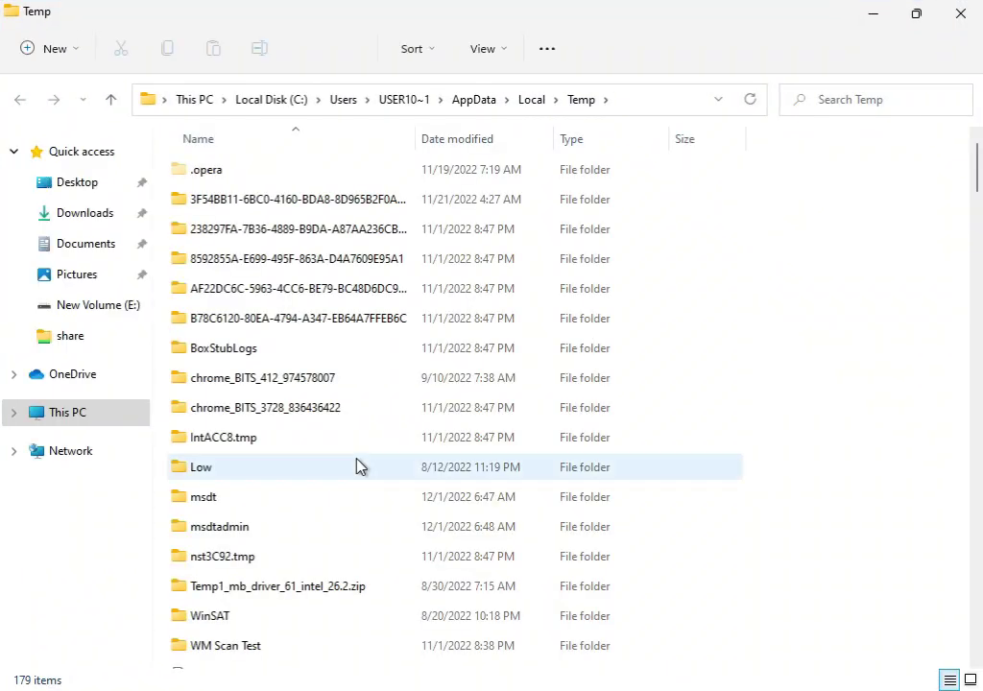
key(ctrl+a)
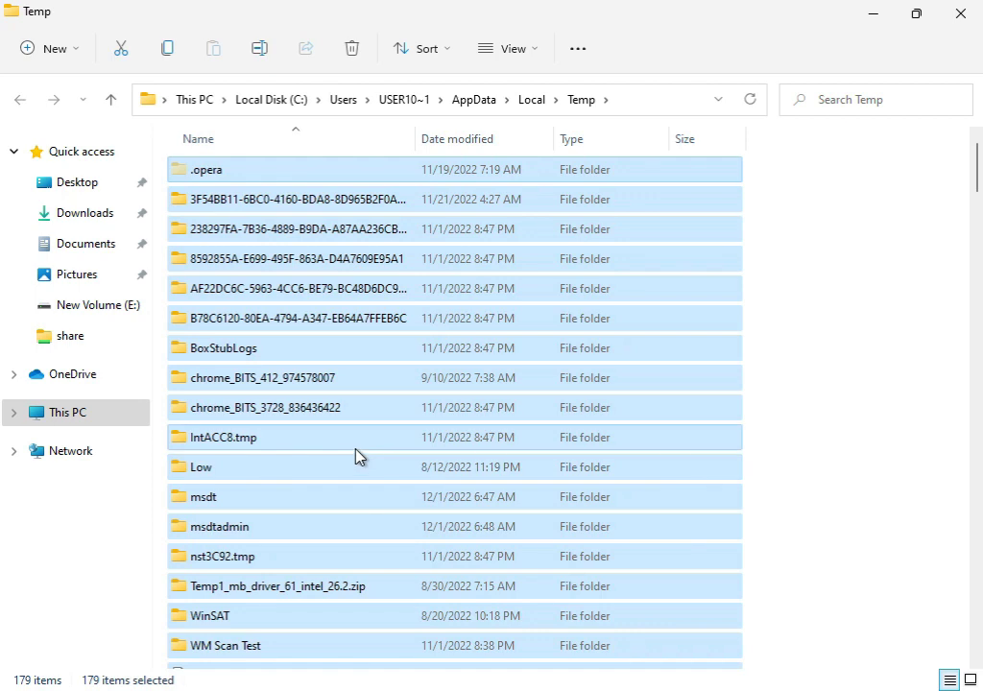
key(shift+Delete)
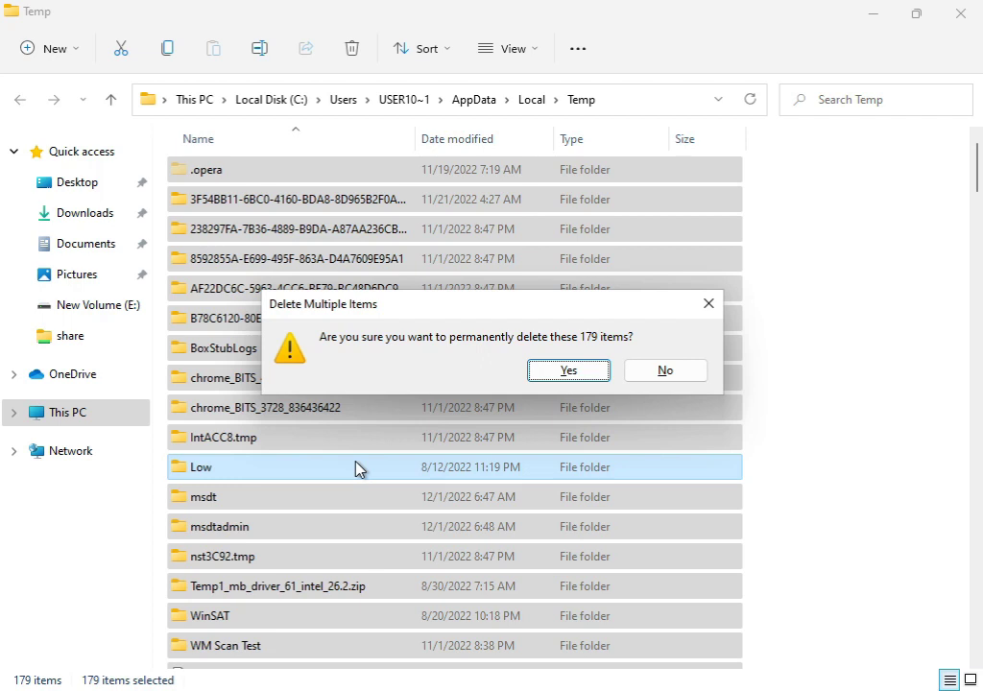
- Confirm deleting the 179 temp items, continue past access-denied, and skip all in-use files
click(543, 369)
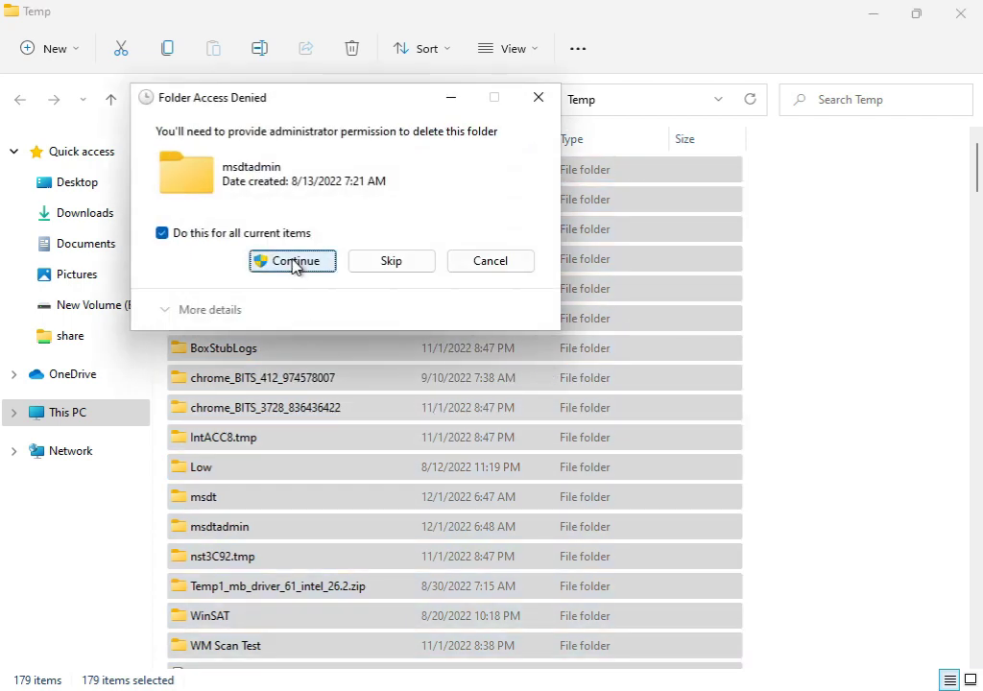
click(295, 262)
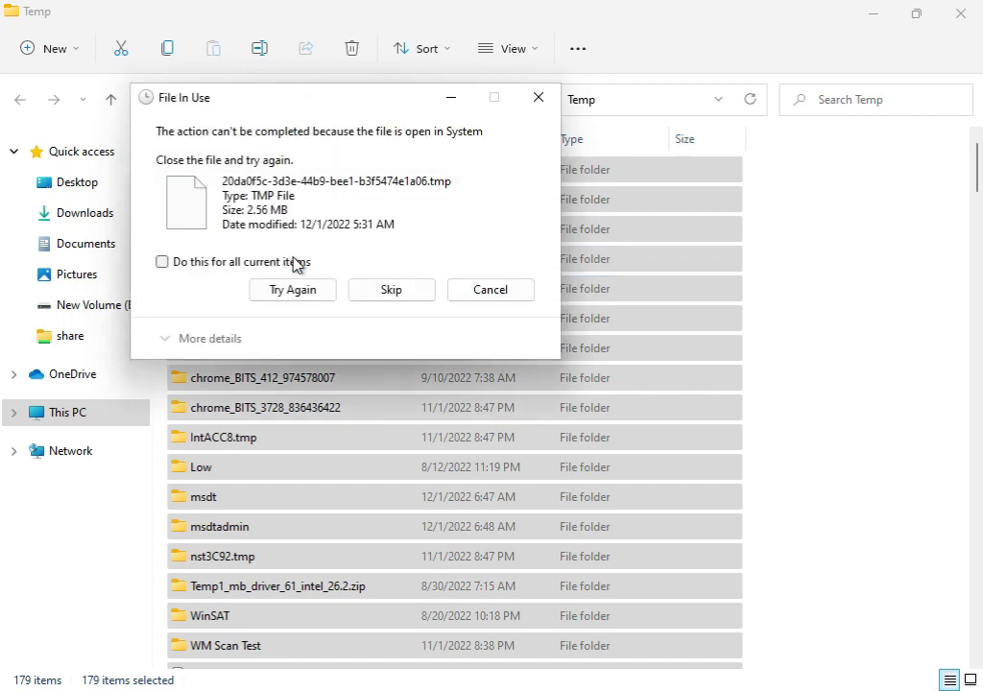
click(245, 265)
click(275, 292)
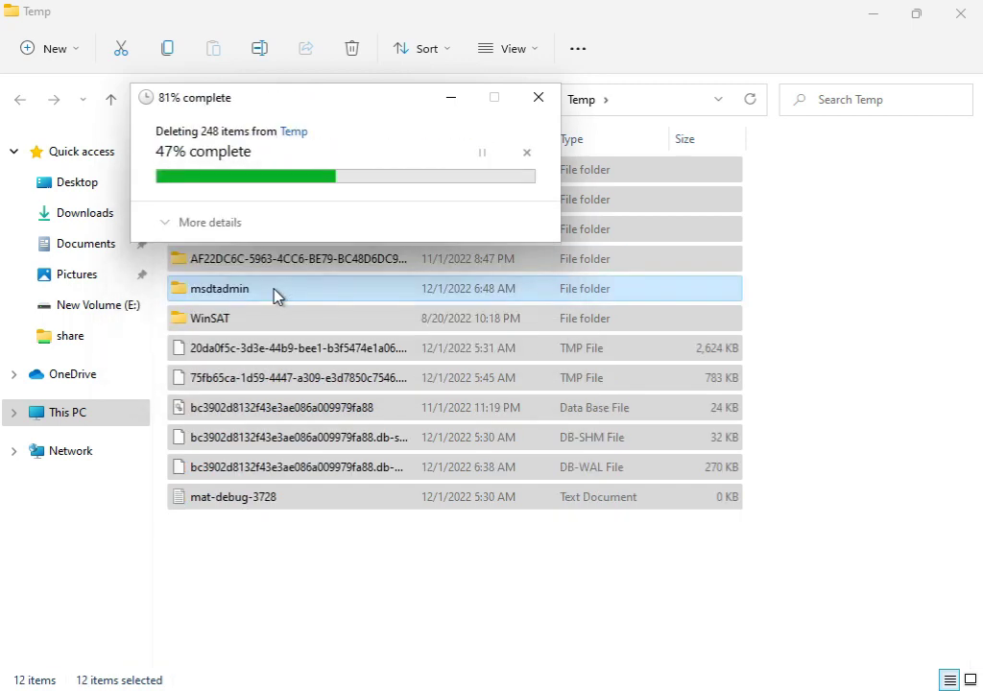
click(242, 268)
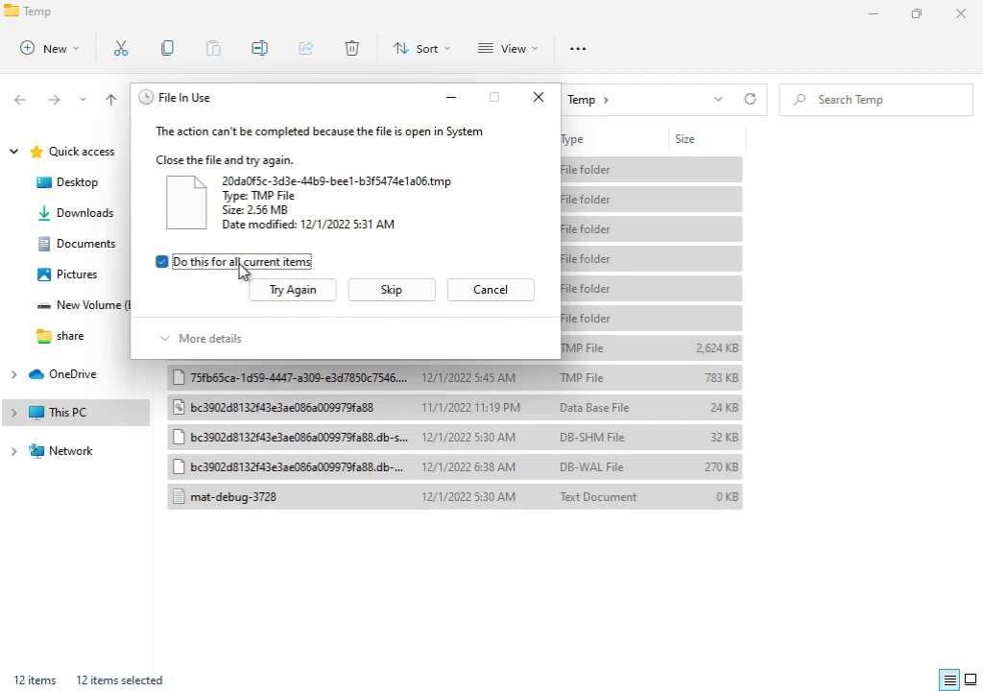
click(367, 291)
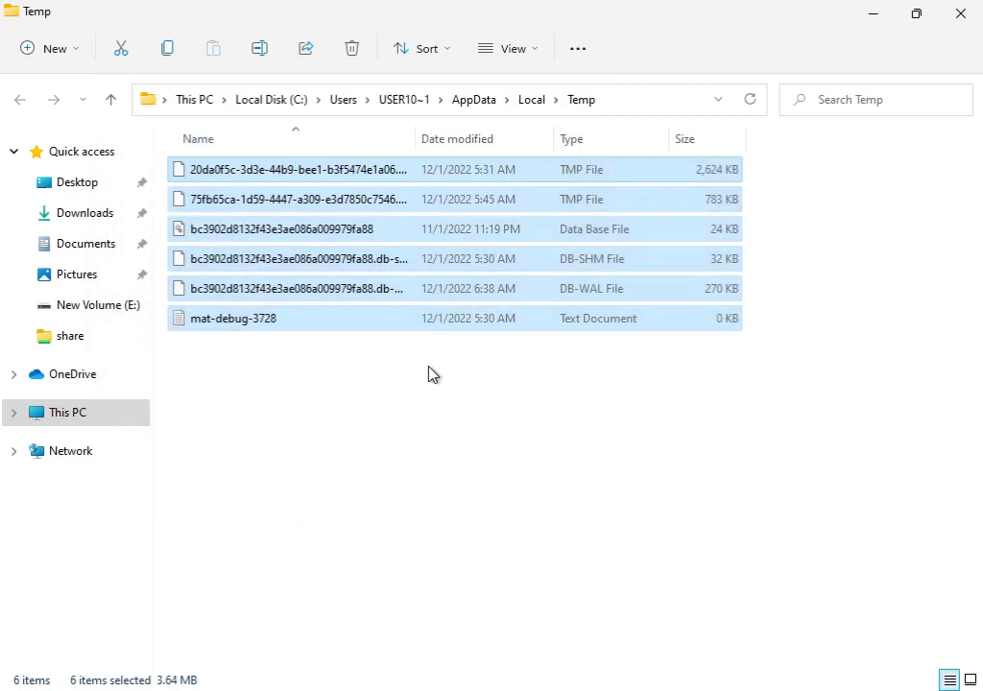
- Close the Temp window, open This PC and bring up Local Disk (C:) Properties
click(960, 14)
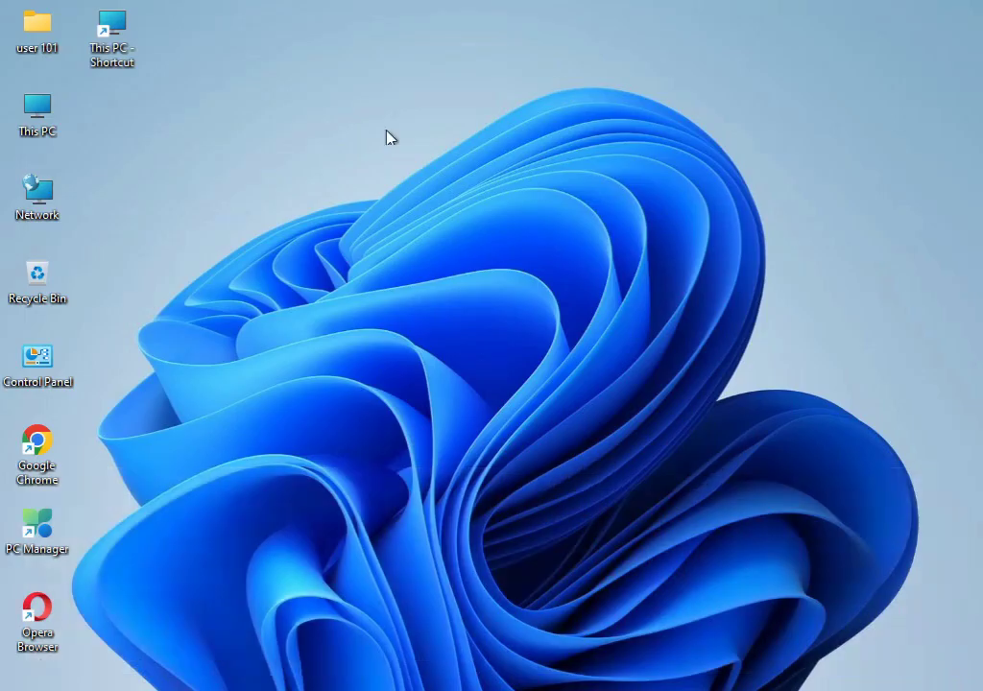
double_click(50, 114)
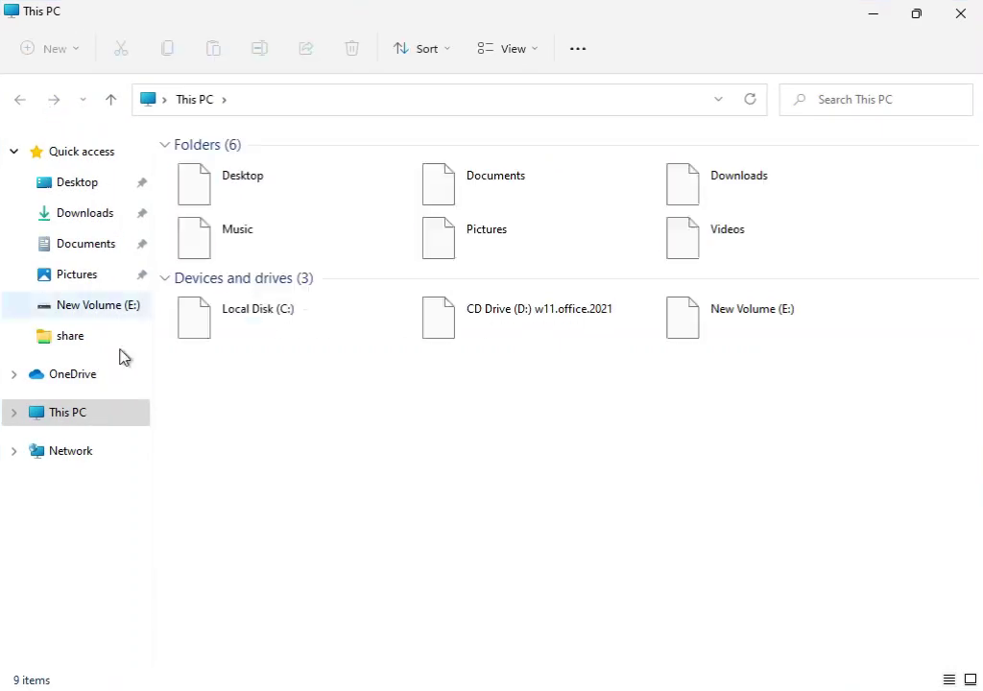
click(261, 322)
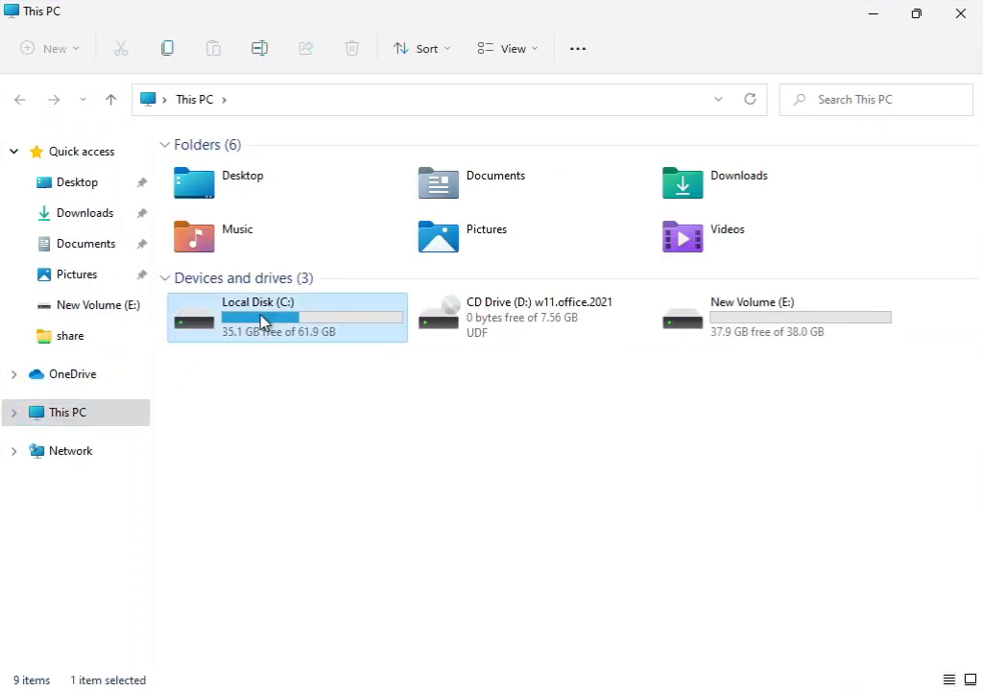
right_click(265, 323)
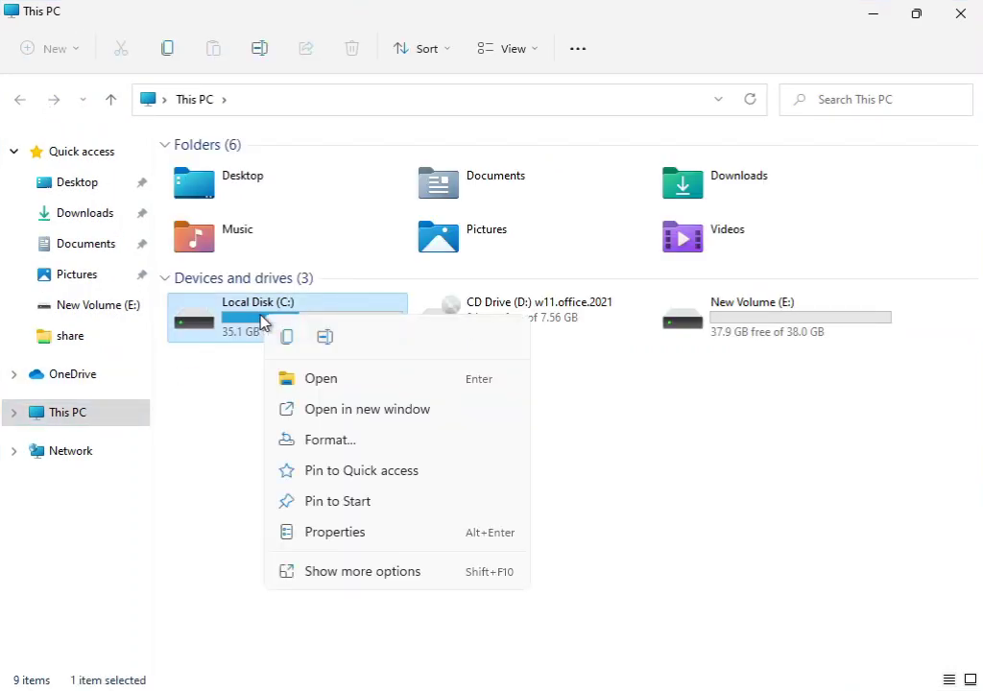
click(336, 573)
click(380, 552)
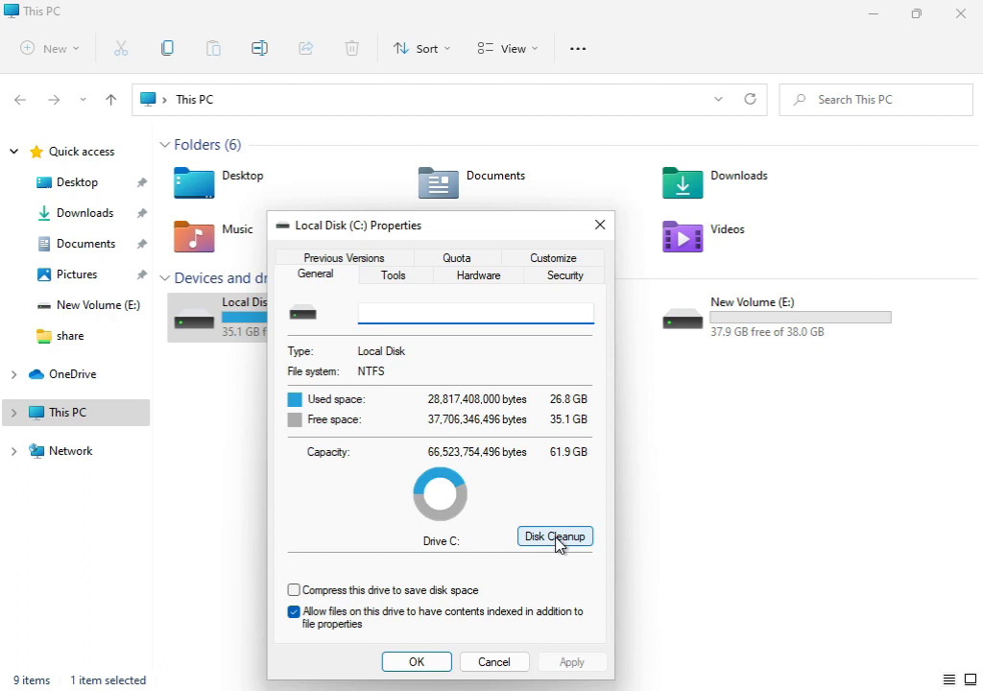
- Run Disk Cleanup on C:, tick Windows error reports and feedback, then clean up system files
click(557, 539)
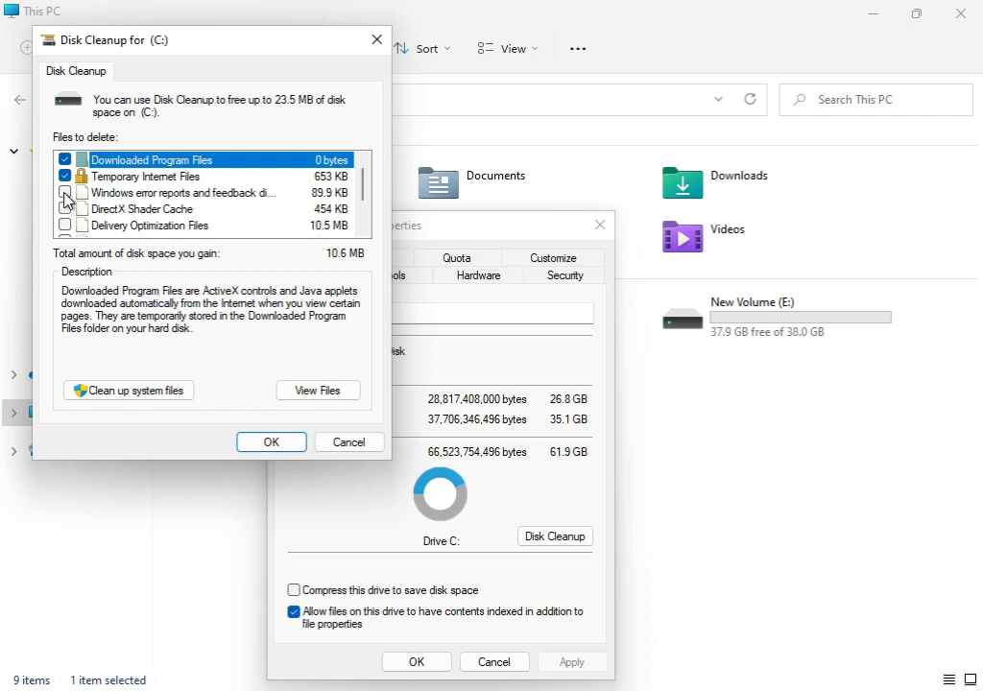
click(65, 193)
click(120, 390)
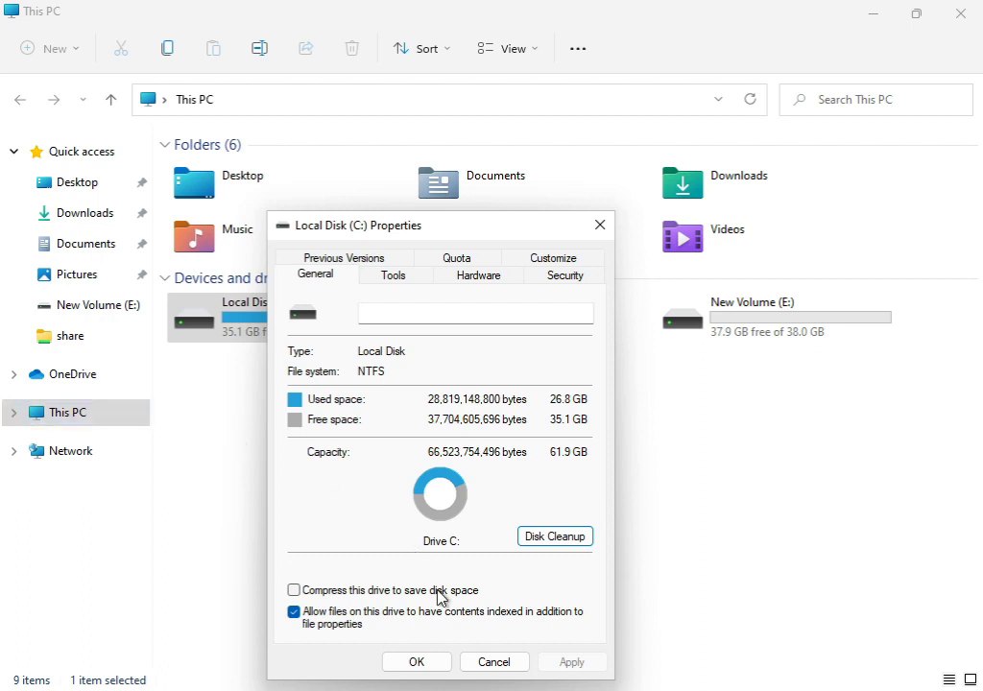
- Close C: Properties and confirm Disk Cleanup deleting the checked file categories
click(420, 662)
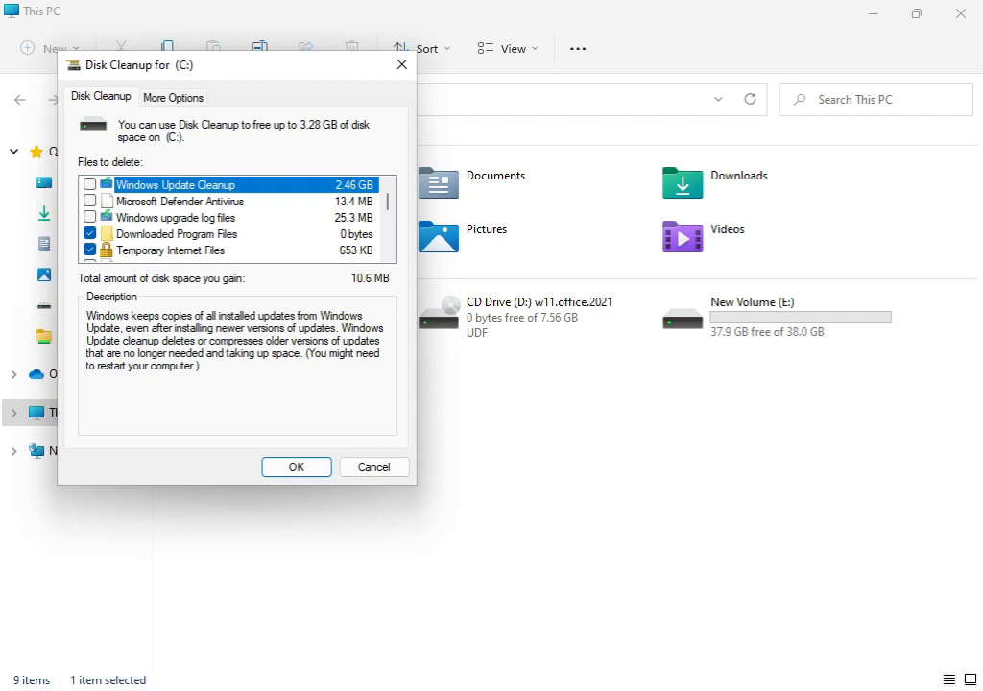
click(267, 471)
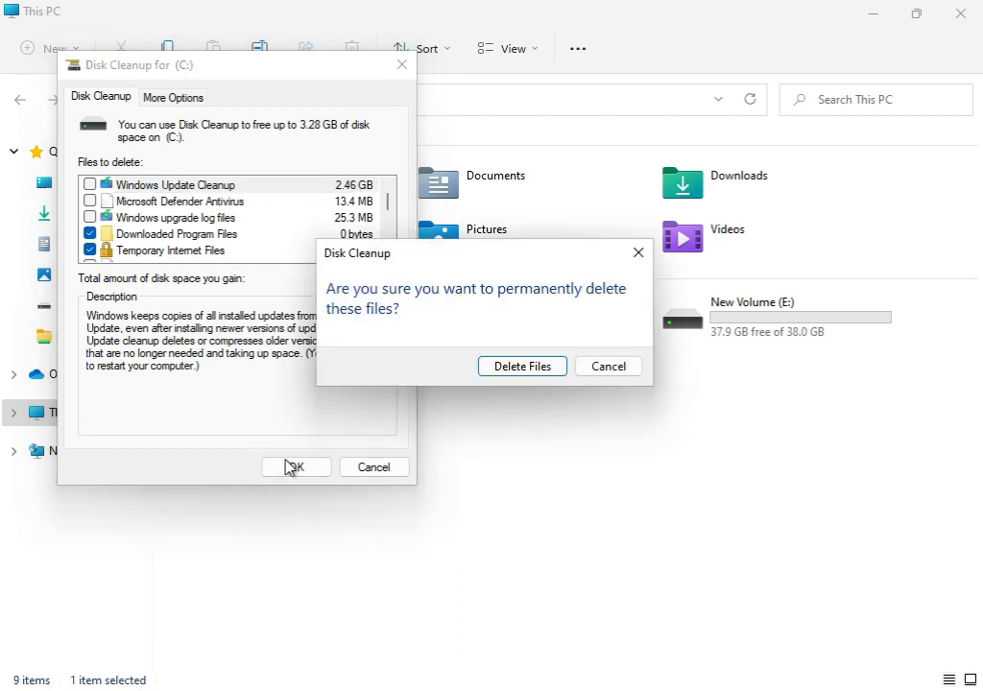
click(548, 368)
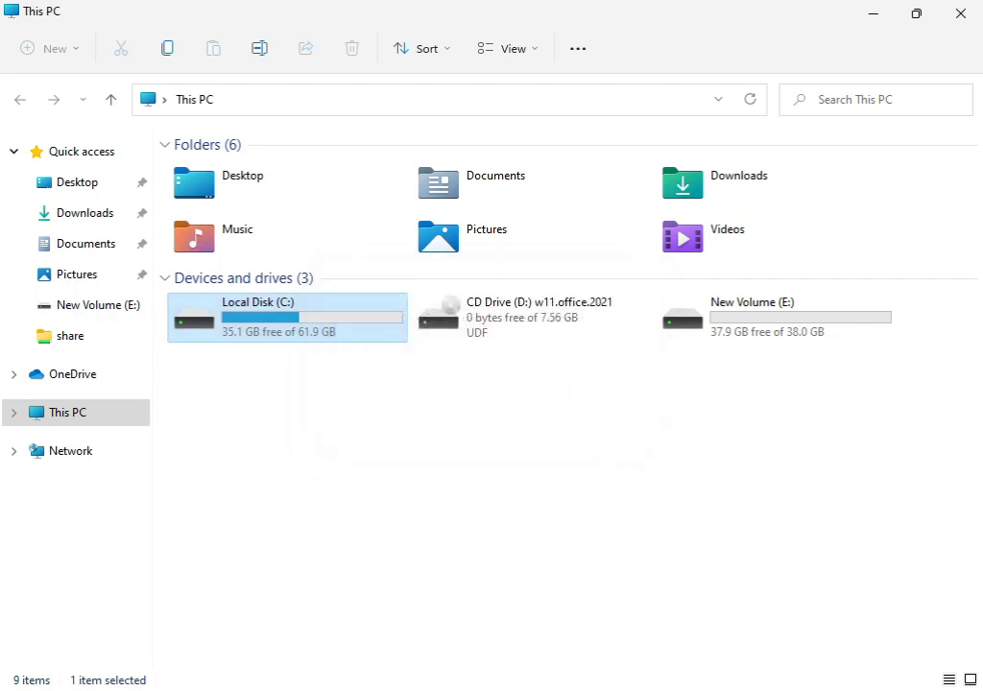
- Close This PC, search Start for cmd, and run Command Prompt as administrator
click(957, 17)
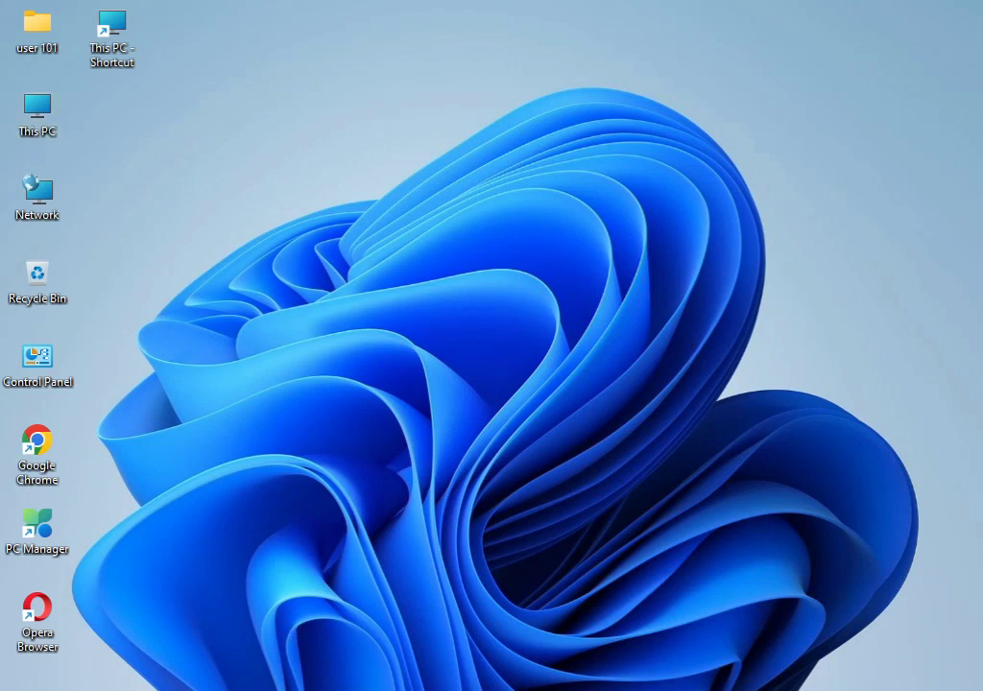
key(super)
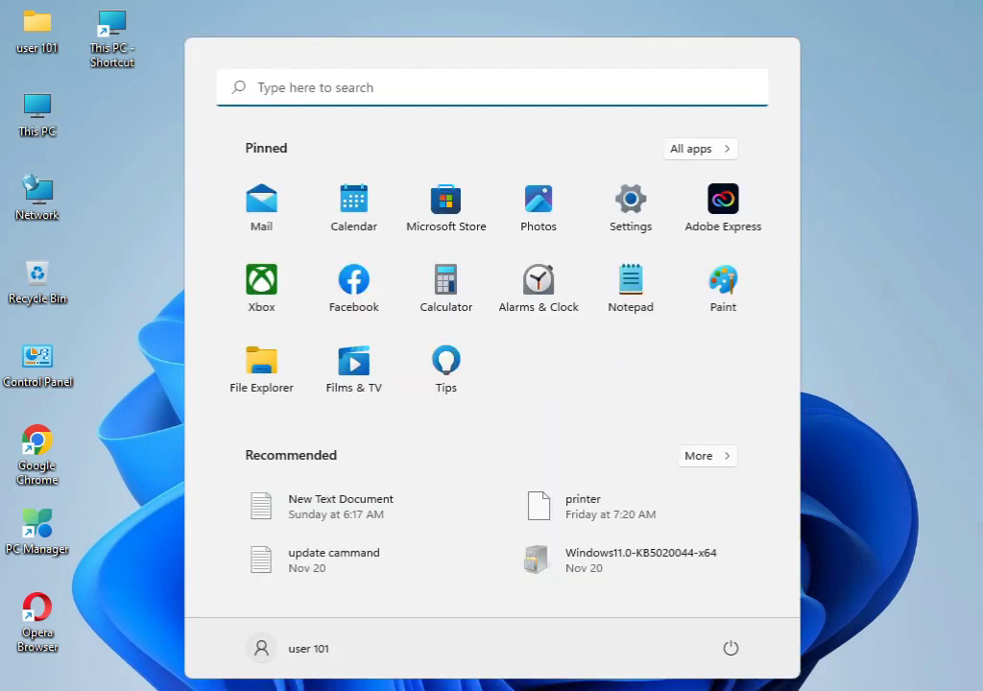
text(cmd)
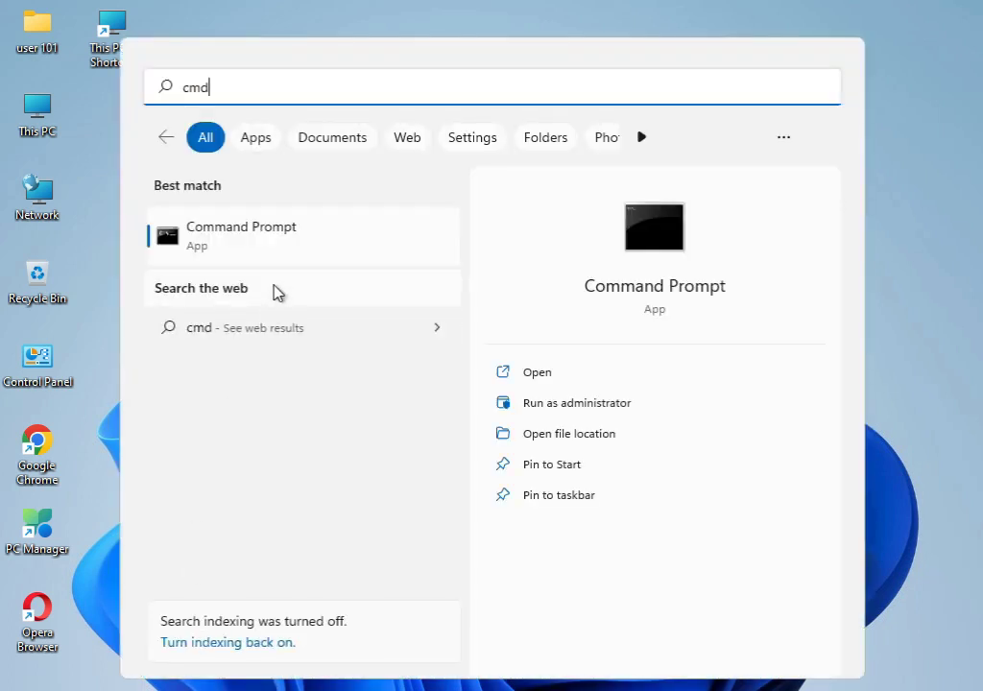
click(285, 247)
right_click(285, 246)
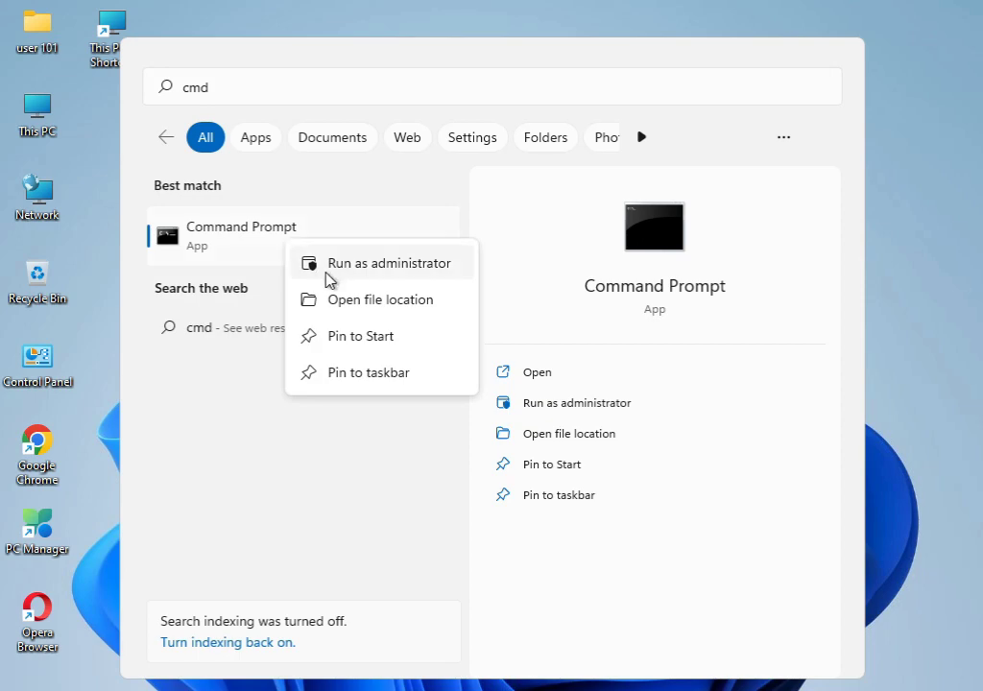
click(329, 273)
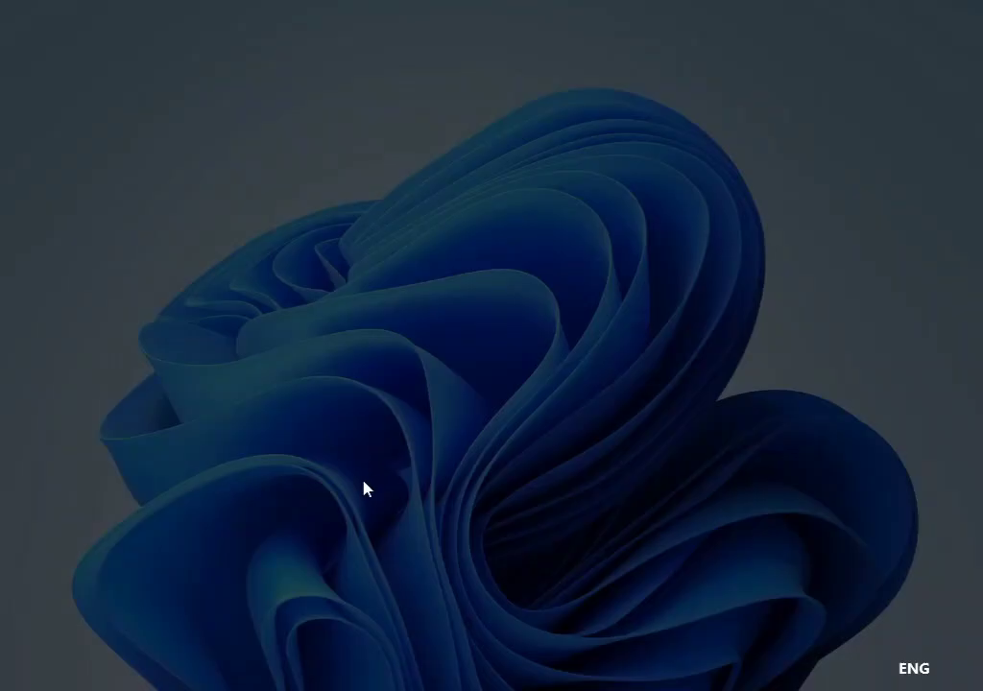
- Approve the UAC prompt and run sfc /scannow in the admin Command Prompt
click(365, 511)
text(sfc /cannow)
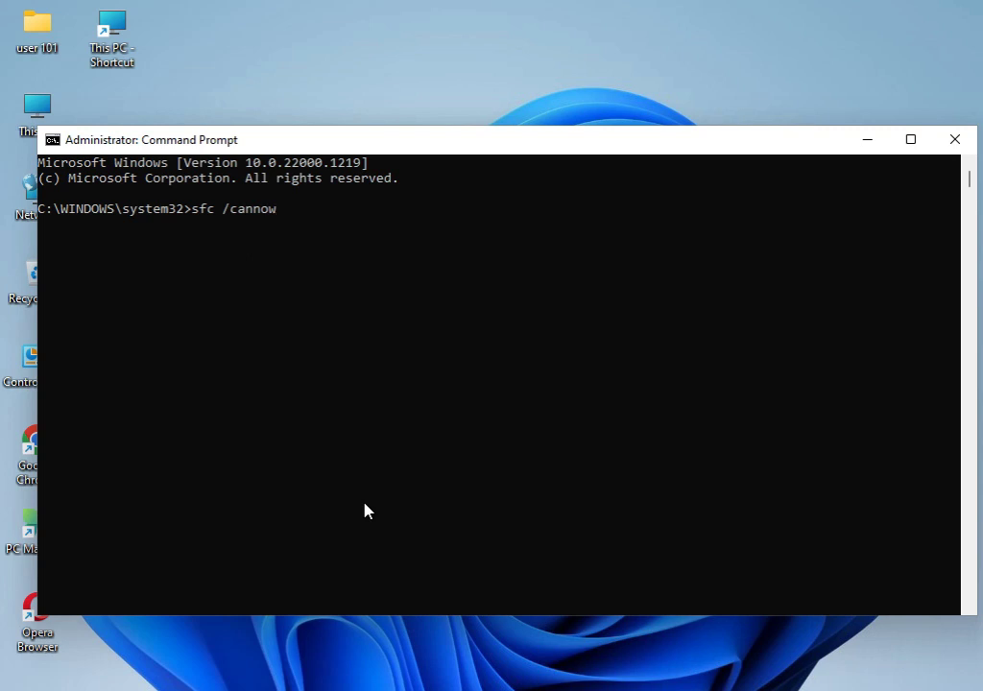
key(BackSpace)
key(BackSpace)
key(BackSpace)
key(BackSpace)
key(BackSpace)
key(BackSpace)
text(sca)
text(nnow)
key(Return)
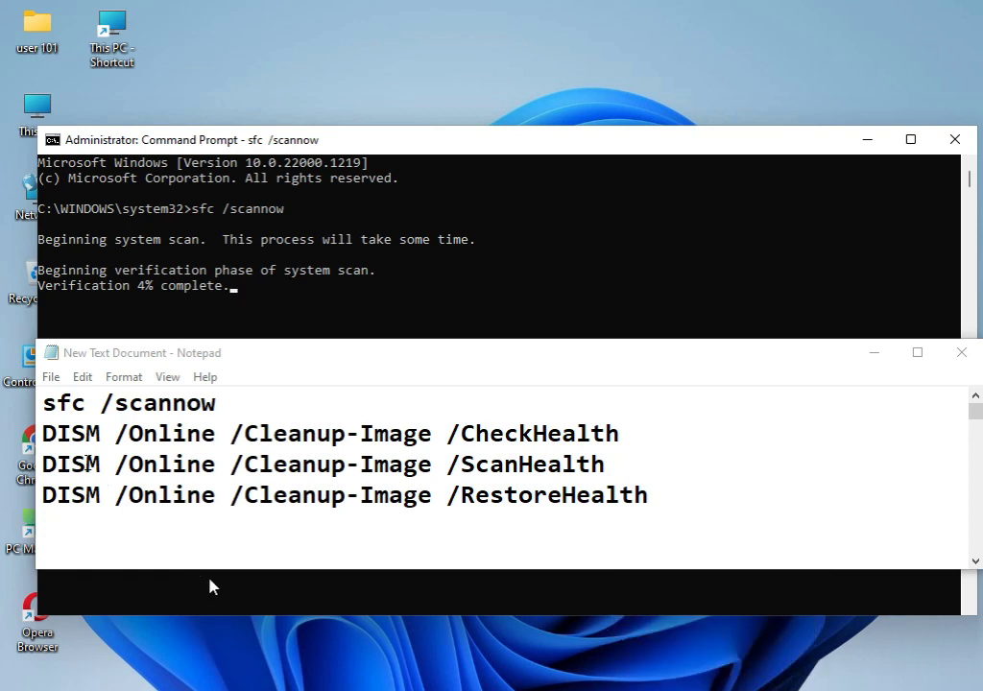
click(44, 404)
drag(45, 406, 222, 405)
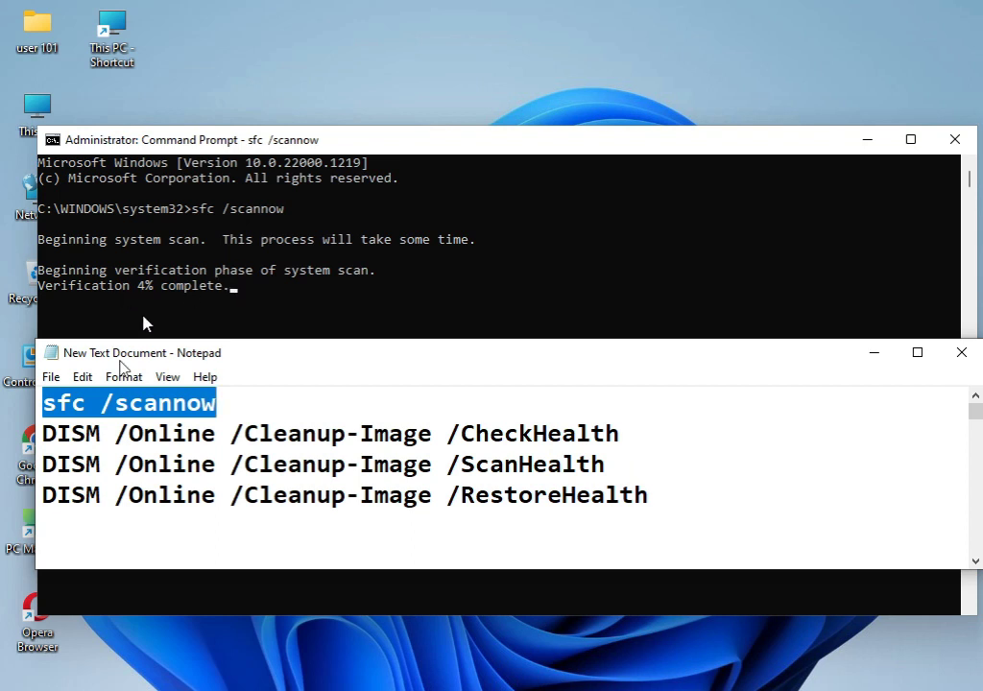
drag(43, 434, 622, 434)
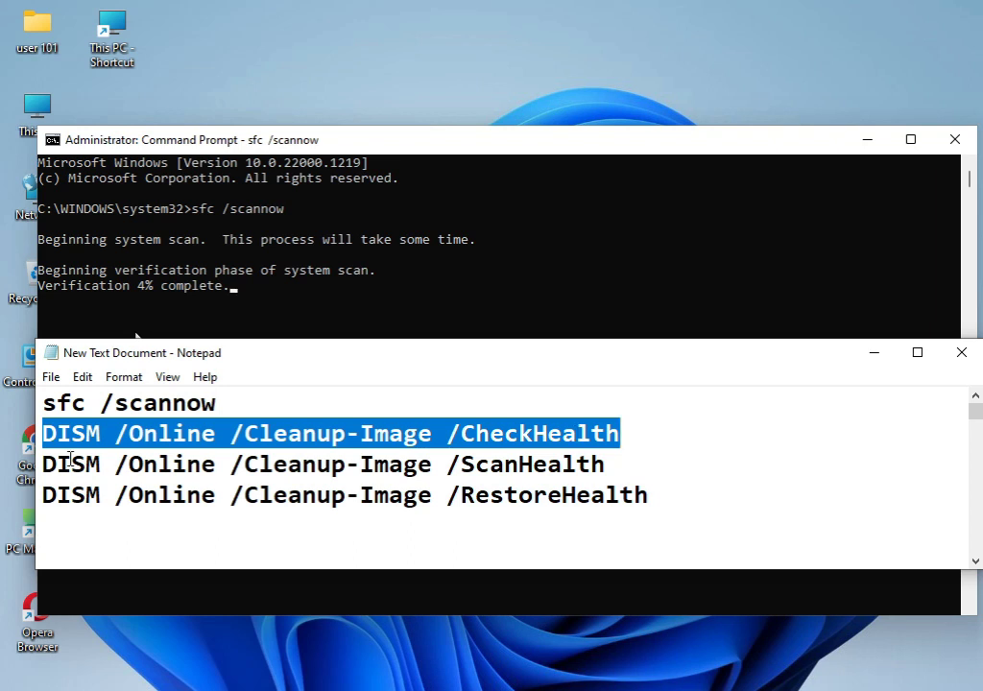
drag(42, 465, 605, 465)
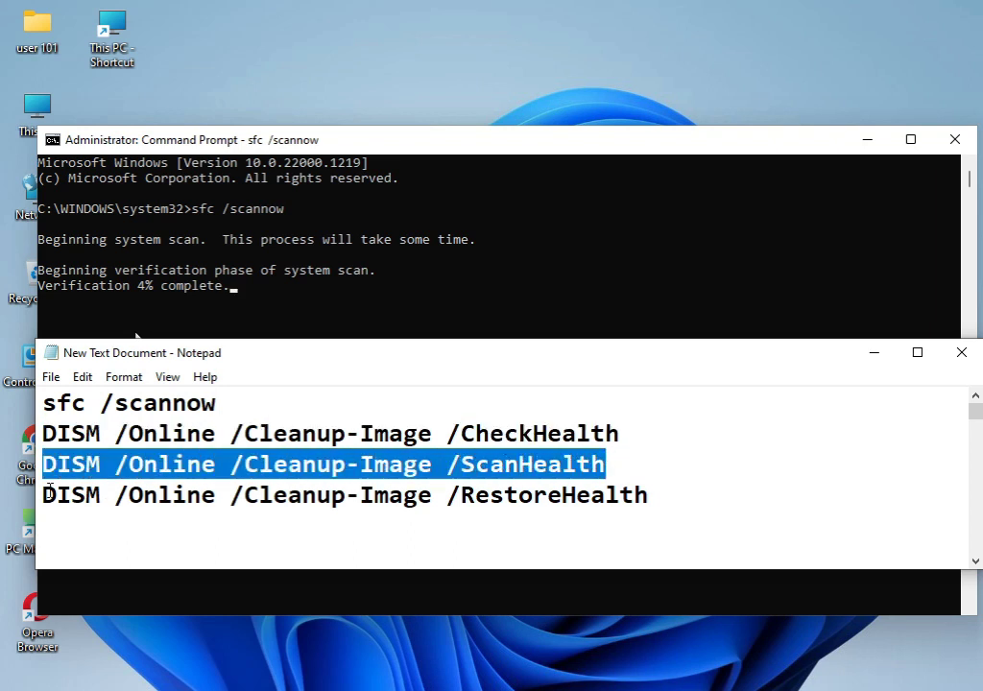
drag(42, 496, 662, 478)
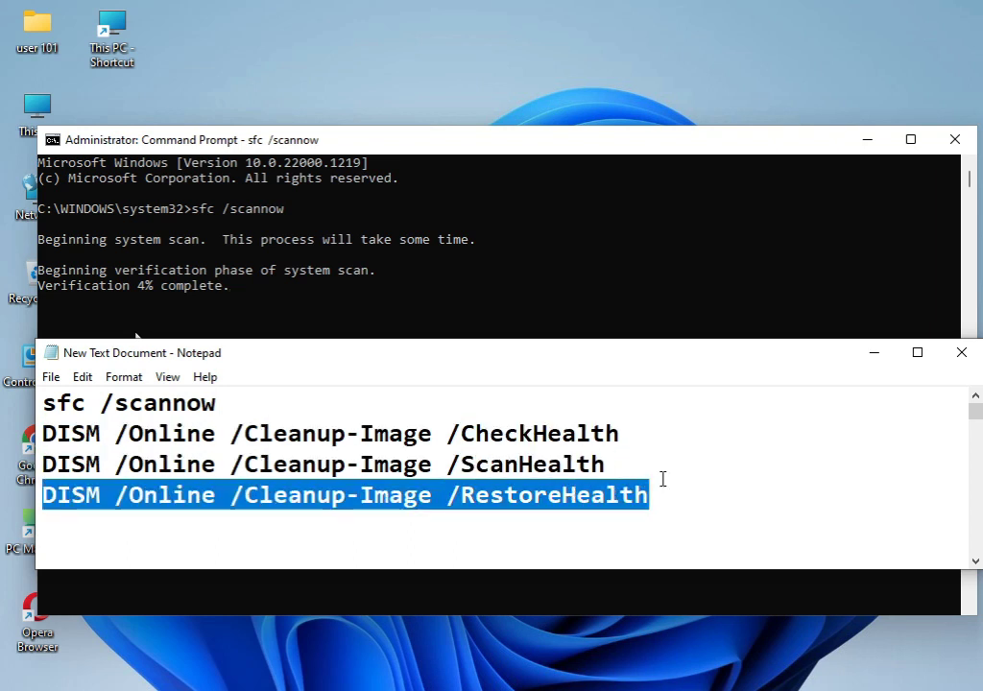